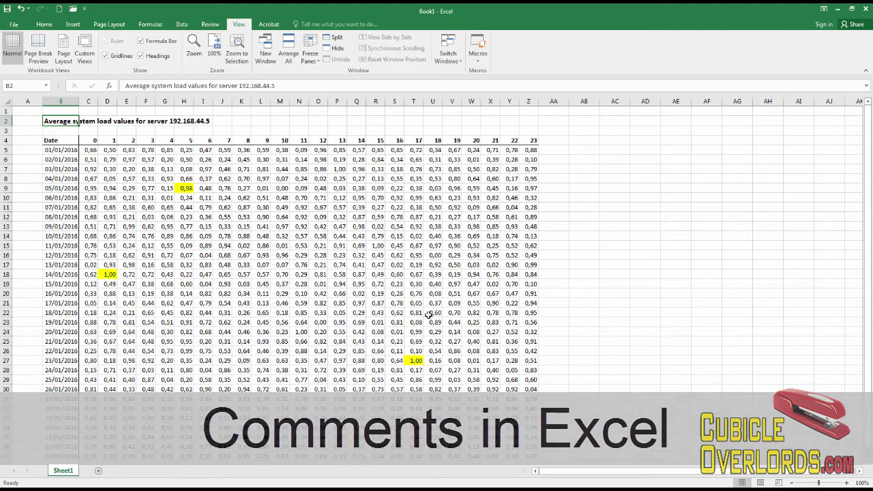
# Type 'Note here' into the empty cell AB8 beside the load table
pyautogui.click(416, 284)
pyautogui.press('Right')
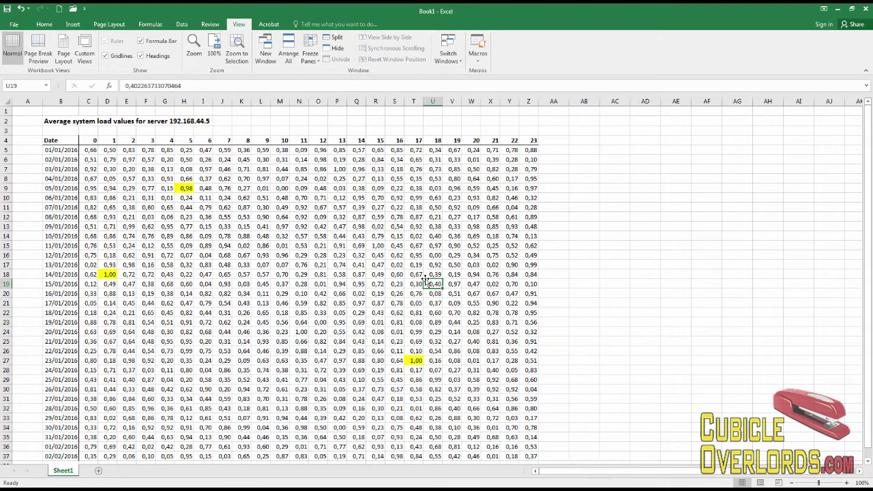
pyautogui.click(582, 177)
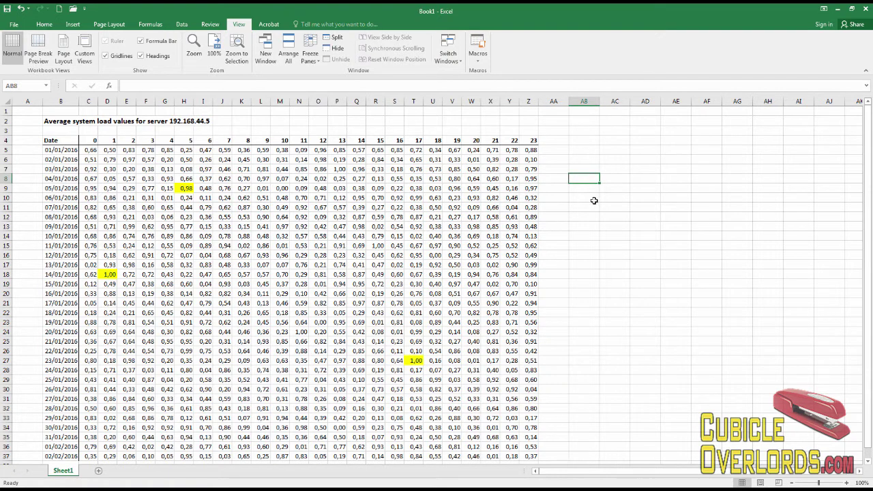
pyautogui.write('Note here')
pyautogui.press('Return')
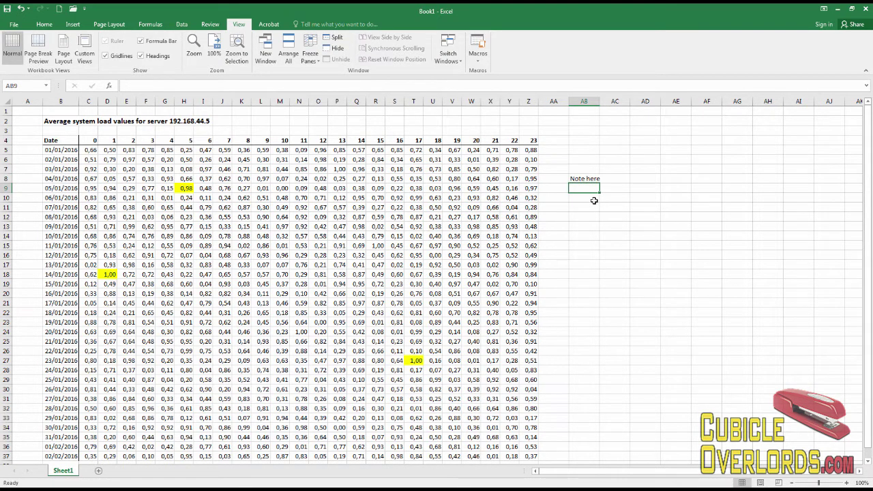
# Enter 'System load is strange' in cell AB9 below the note
pyautogui.click(587, 169)
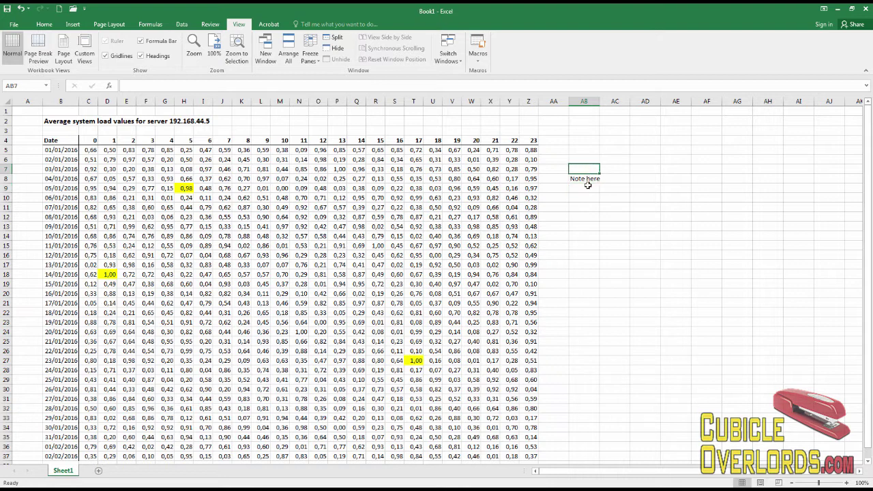
pyautogui.click(588, 183)
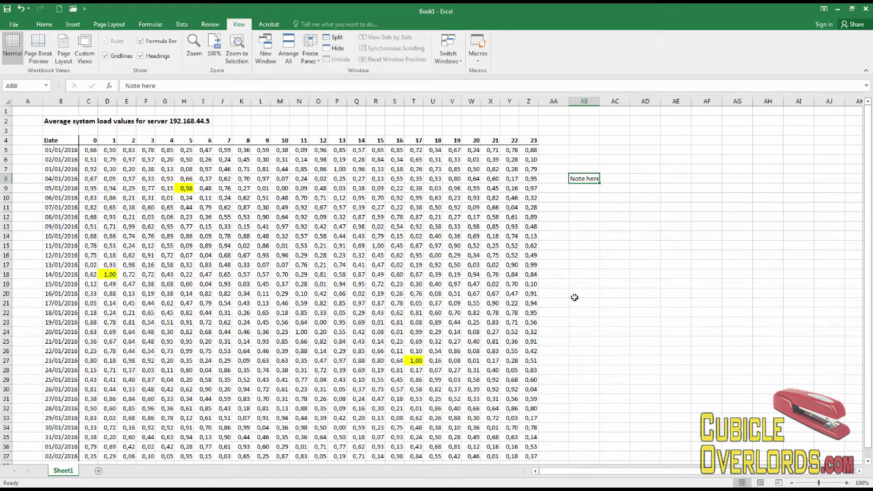
pyautogui.click(584, 150)
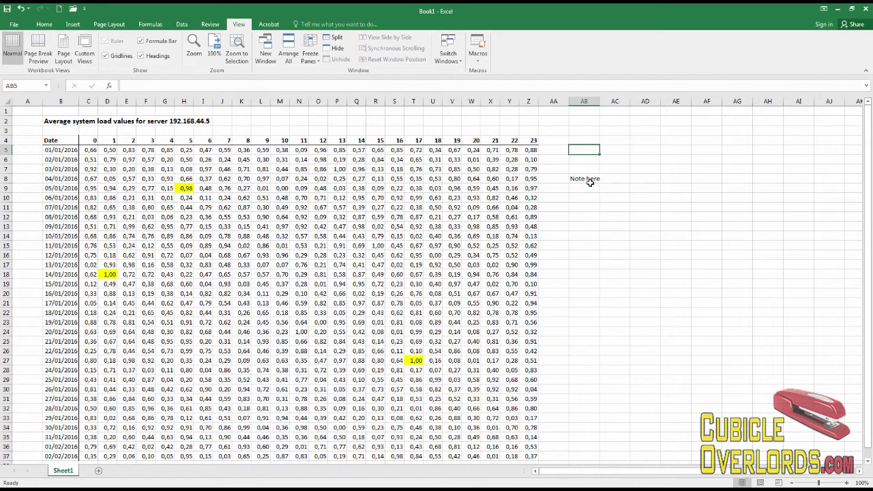
pyautogui.click(588, 181)
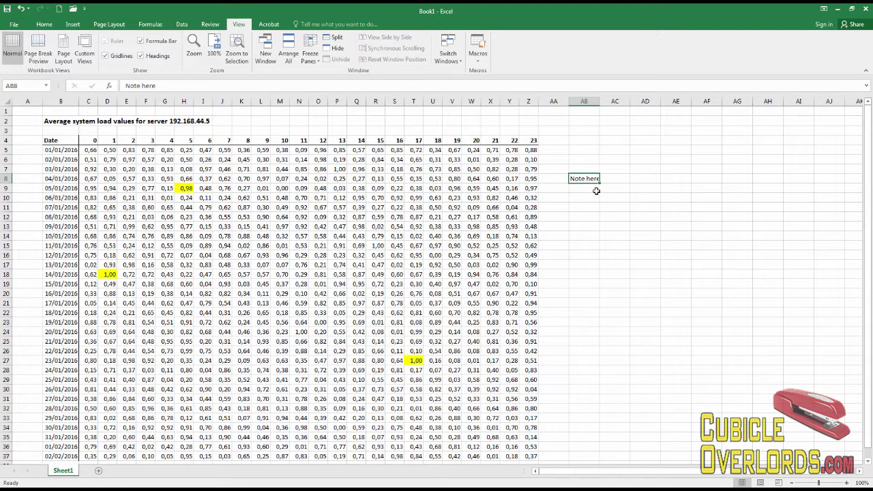
pyautogui.click(556, 225)
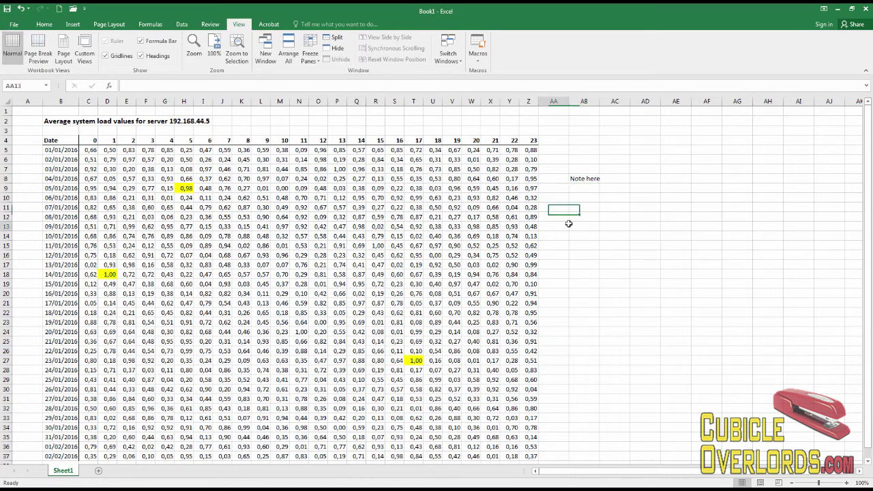
pyautogui.click(582, 189)
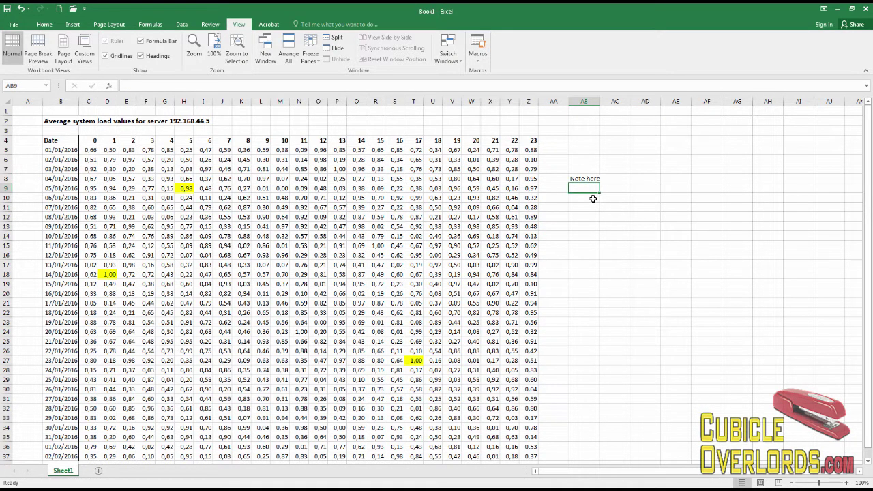
pyautogui.write('System load is stran')
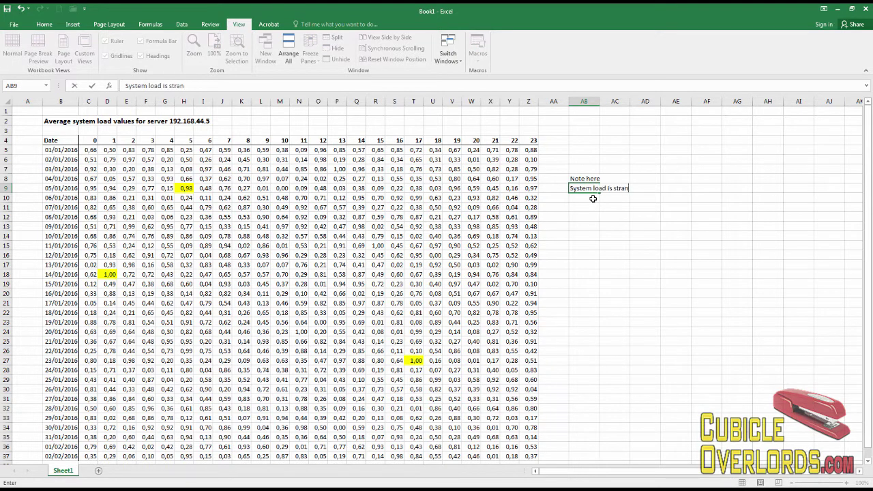
pyautogui.write('ge')
pyautogui.press('Return')
# Clear the 'Note here' and 'System load is strange' texts from AB8 and AB9
pyautogui.click(584, 178)
pyautogui.press('Delete')
pyautogui.click(318, 206)
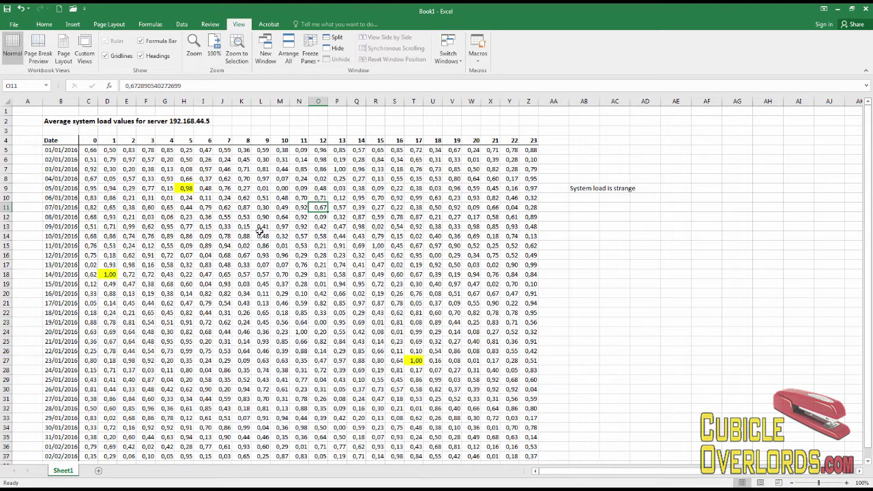
pyautogui.click(624, 257)
pyautogui.click(595, 188)
pyautogui.press('Delete')
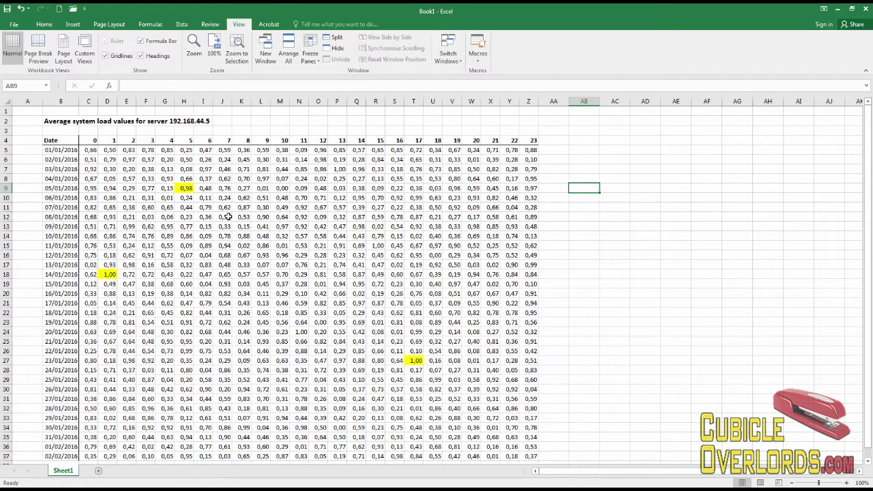
# Add a new comment to H9's highlighted 0,98 value, replacing the author label with comment text
pyautogui.click(187, 188)
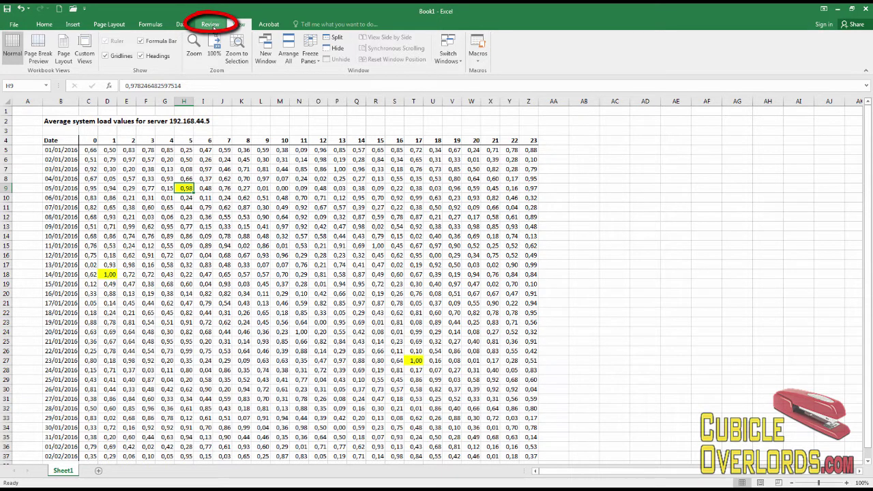
pyautogui.click(212, 25)
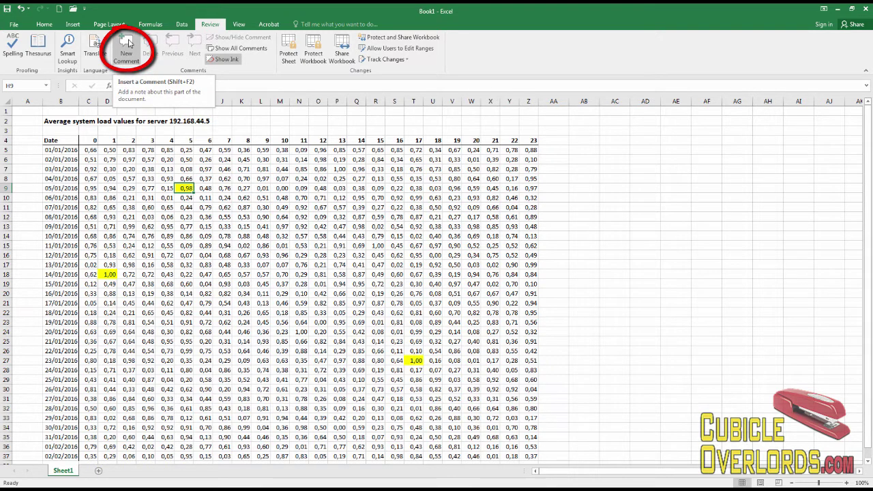
pyautogui.click(127, 45)
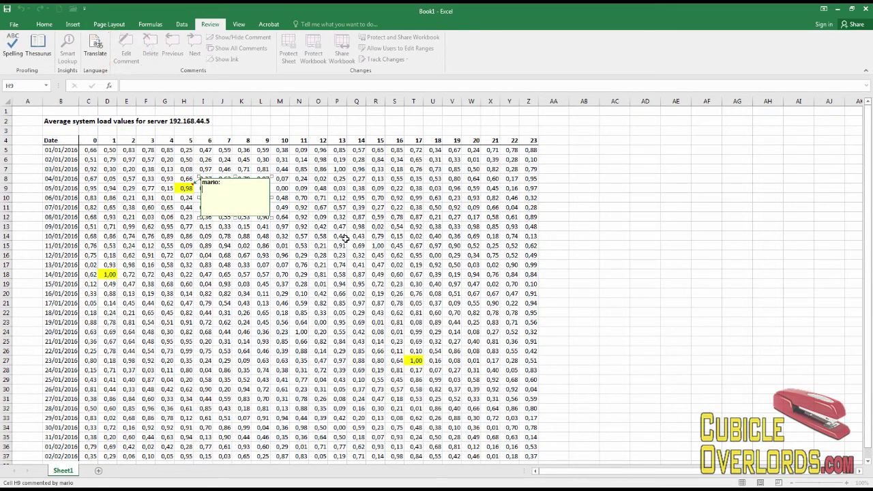
pyautogui.hotkey('ctrl', 'a')
pyautogui.write('T')
pyautogui.click(345, 238)
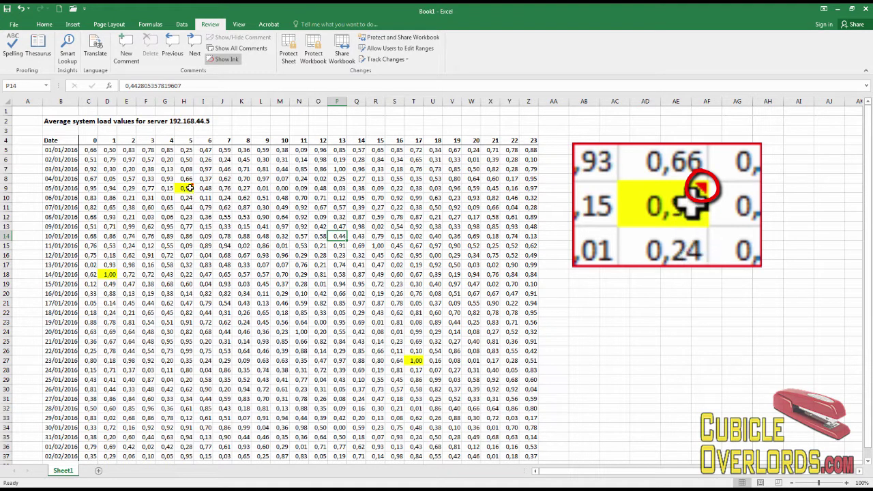
pyautogui.moveTo(193, 183)
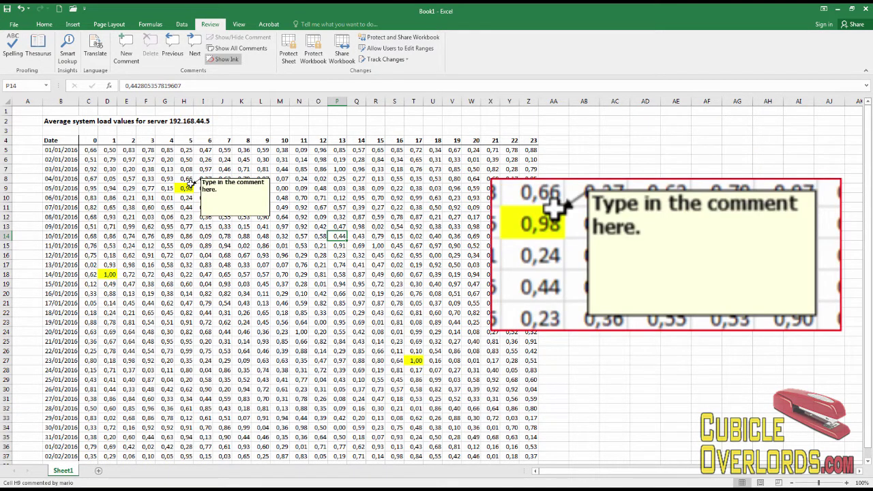
# Set H9's comment to stay permanently shown and edit its text
pyautogui.press('Up')
pyautogui.press('Up')
pyautogui.press('Up')
pyautogui.press('Up')
pyautogui.press('Up')
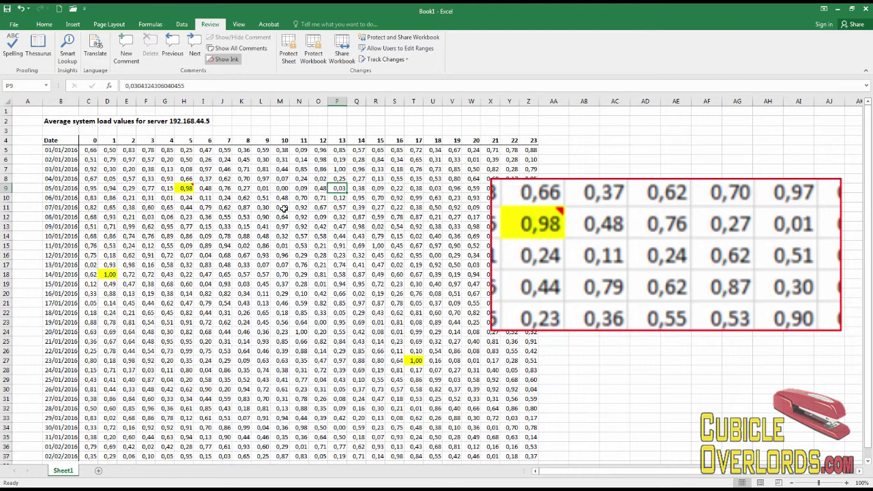
pyautogui.click(192, 185)
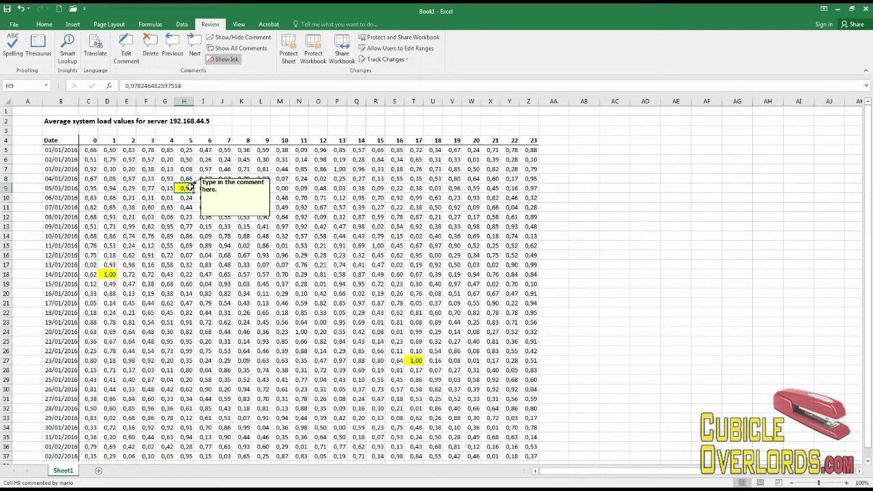
pyautogui.rightClick(191, 187)
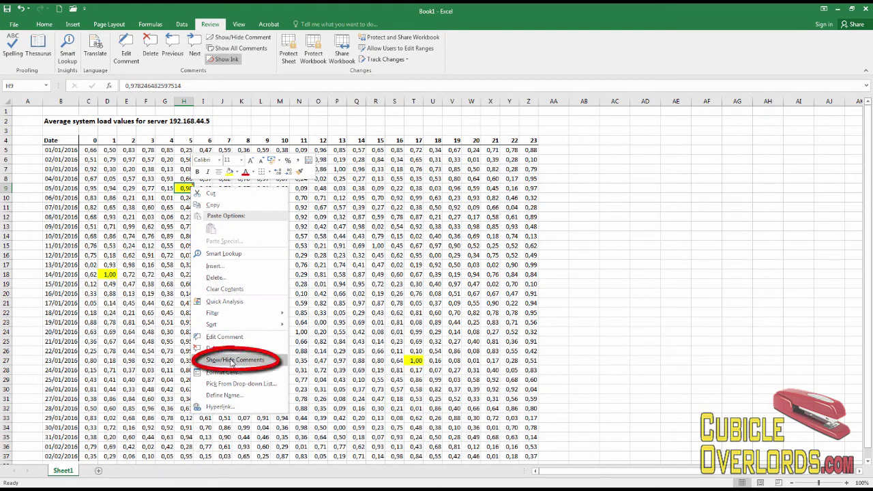
pyautogui.click(264, 362)
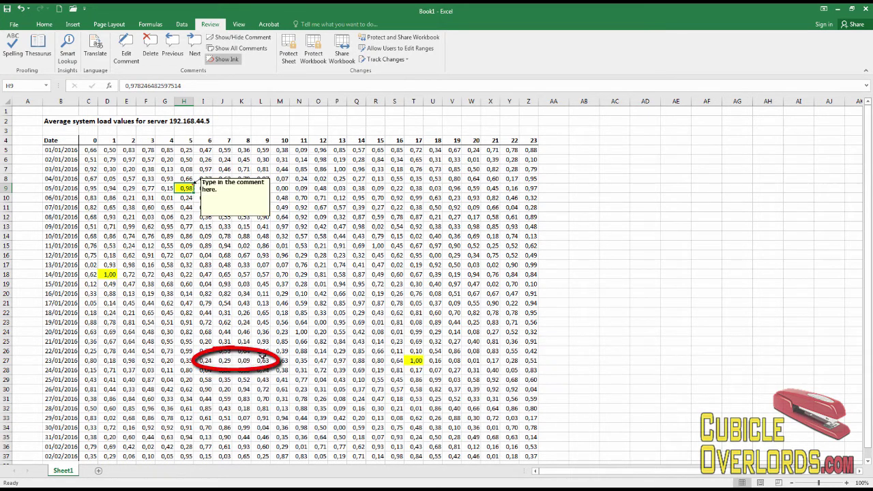
pyautogui.click(337, 284)
pyautogui.click(268, 203)
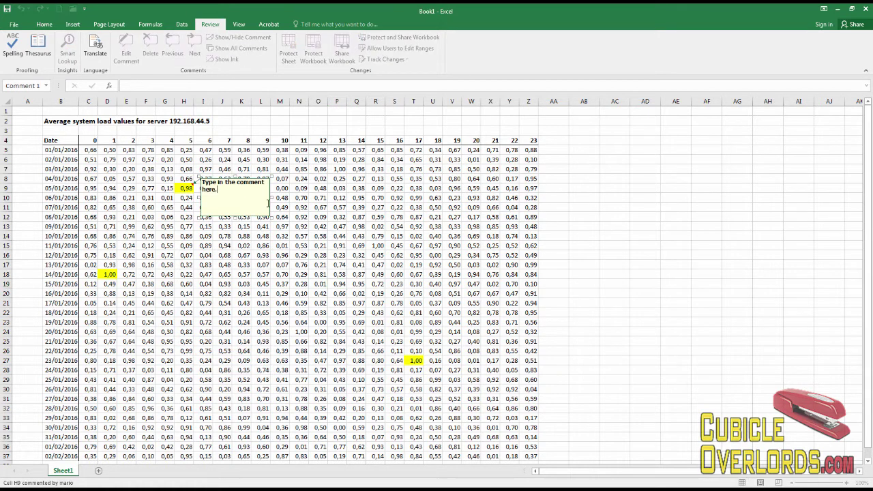
pyautogui.click(337, 208)
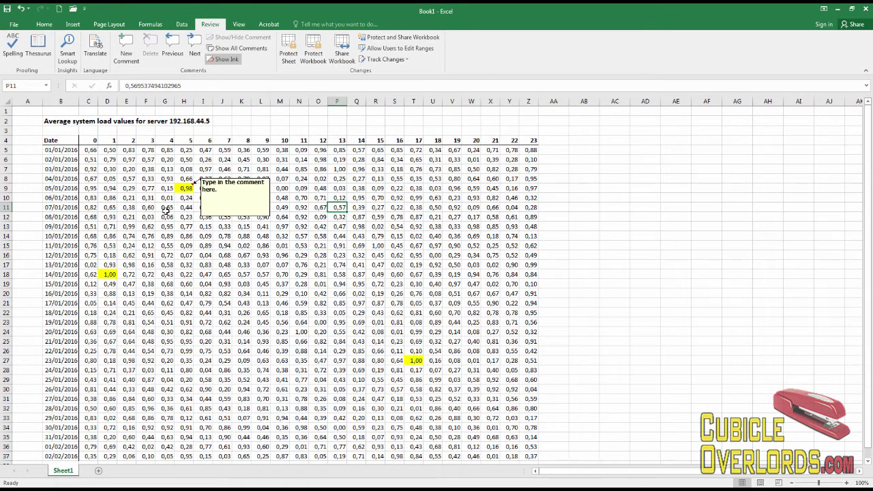
# Hide H9's comment so it appears only on hover
pyautogui.click(179, 189)
pyautogui.rightClick(185, 187)
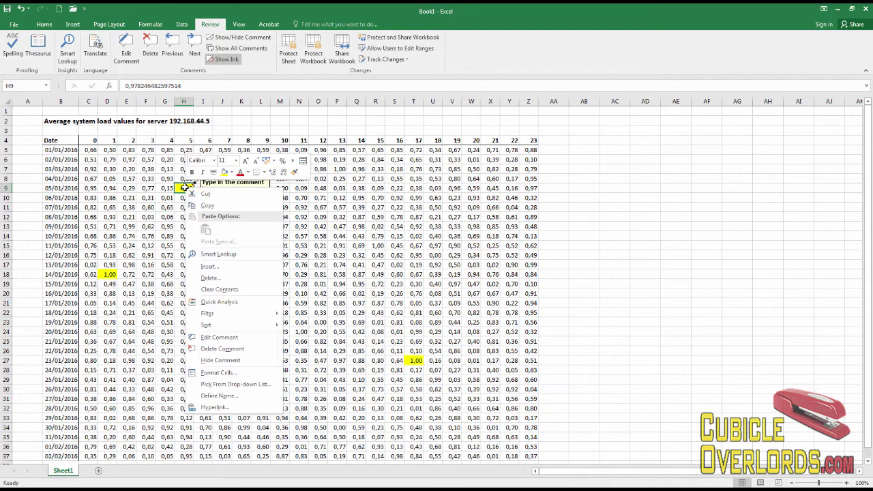
pyautogui.click(220, 361)
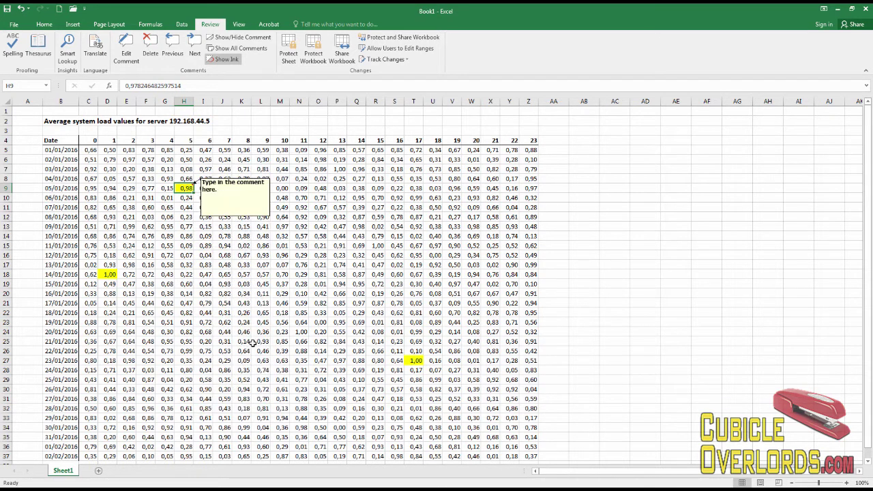
# Select cell D18 with the 1,00 load and bring up the Review commands
pyautogui.click(338, 283)
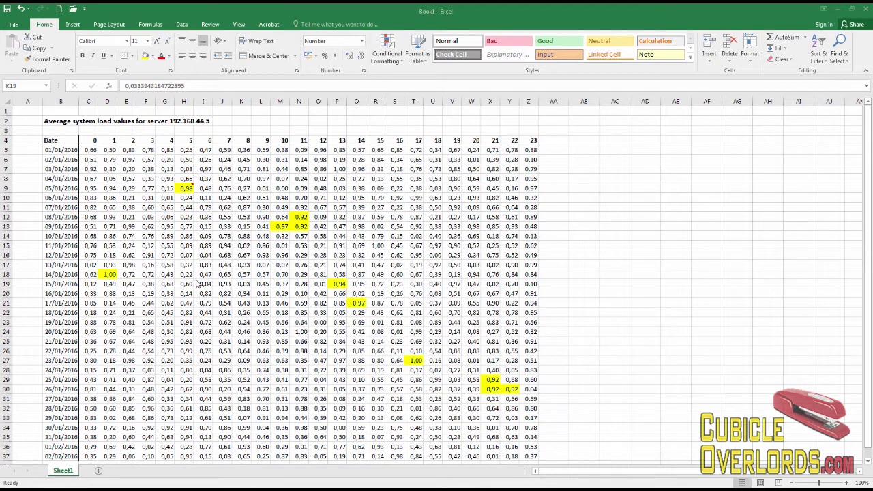
pyautogui.click(123, 274)
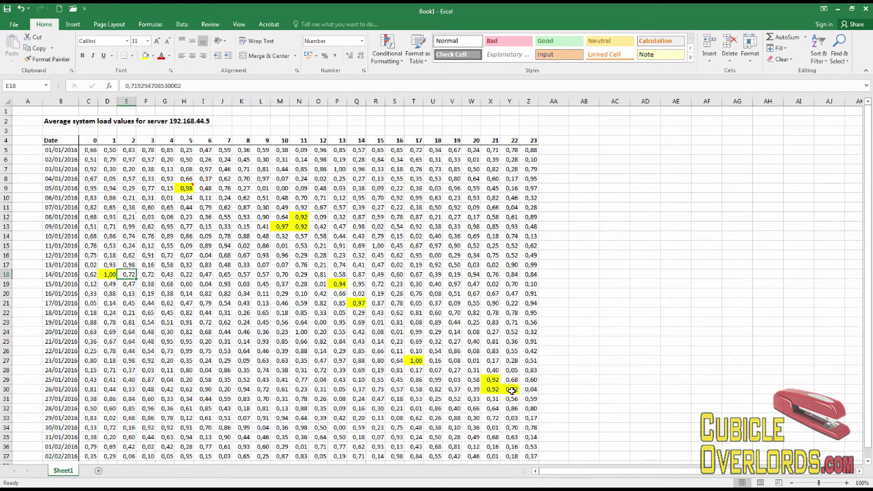
pyautogui.click(105, 273)
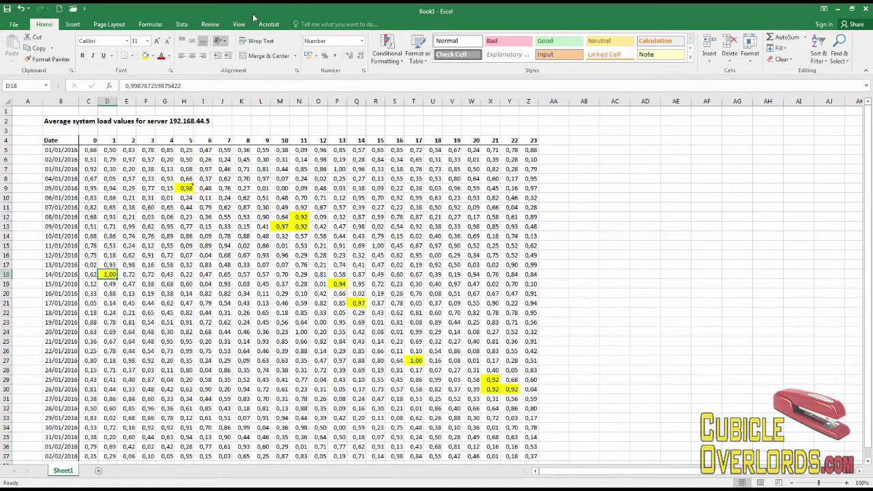
pyautogui.click(211, 25)
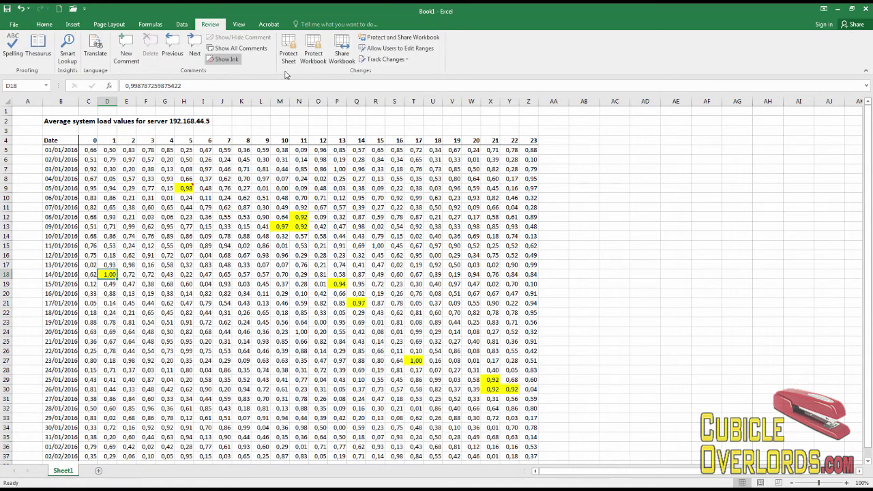
# Comment D18 with 'This load is unusually high for the time of day', no author label
pyautogui.click(127, 54)
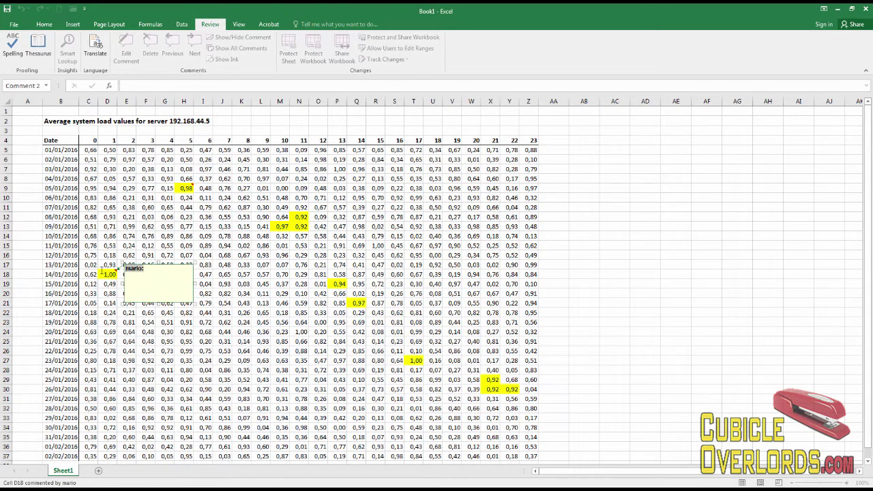
pyautogui.press('BackSpace')
pyautogui.press('BackSpace')
pyautogui.press('BackSpace')
pyautogui.press('BackSpace')
pyautogui.press('BackSpace')
pyautogui.press('BackSpace')
pyautogui.press('BackSpace')
pyautogui.write('This load is unusually high for the time of day')
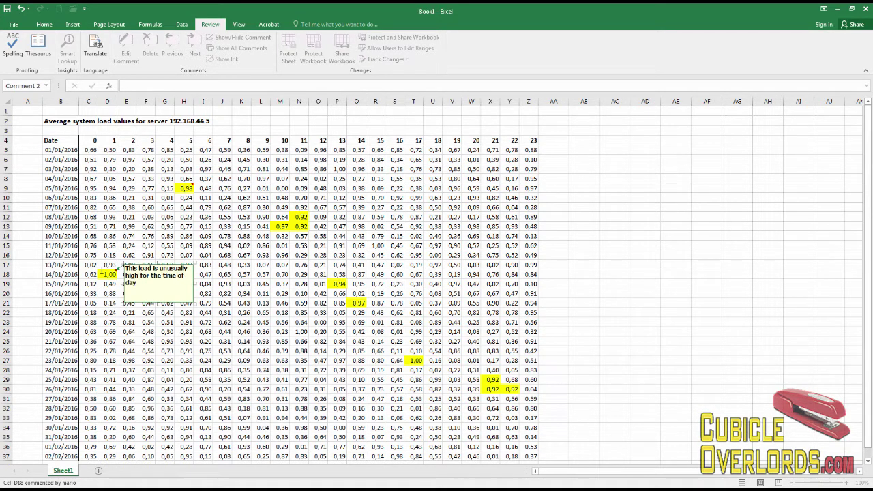
pyautogui.click(273, 302)
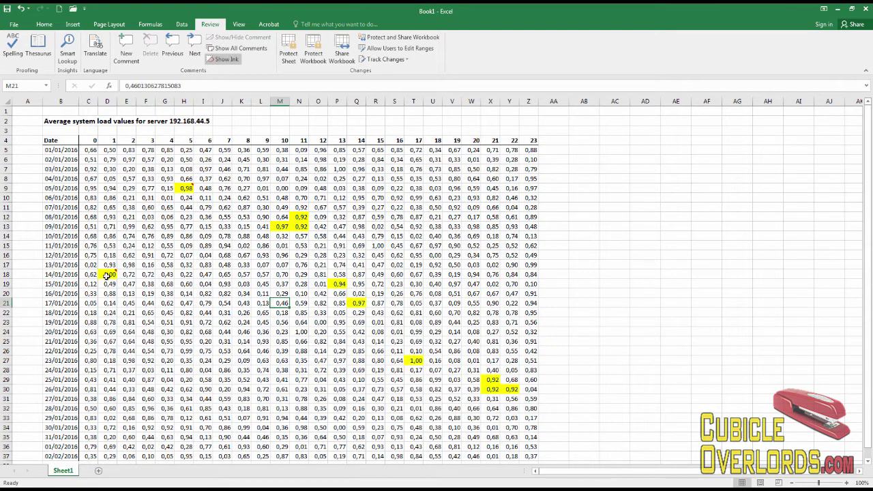
pyautogui.moveTo(111, 271)
pyautogui.click(113, 274)
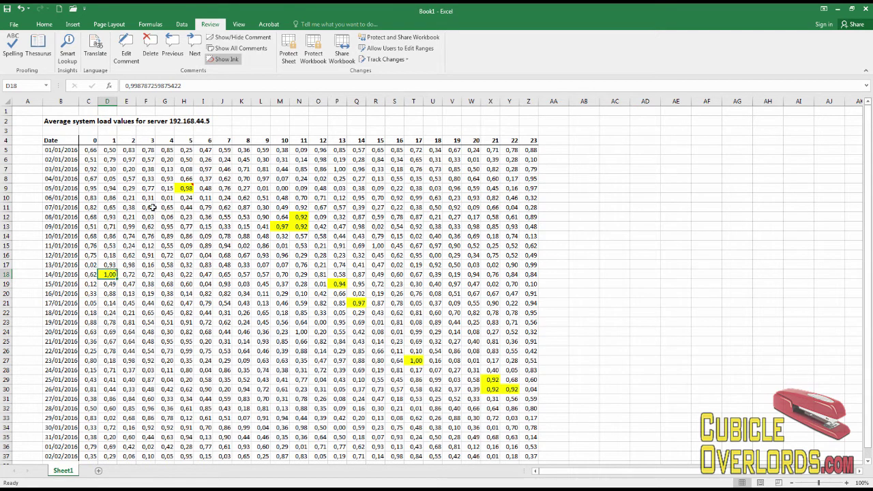
# Copy D18, then select highlighted cells N12, N13, M13, P19, Q21, T27, X29, X30 and Y30
pyautogui.click(41, 26)
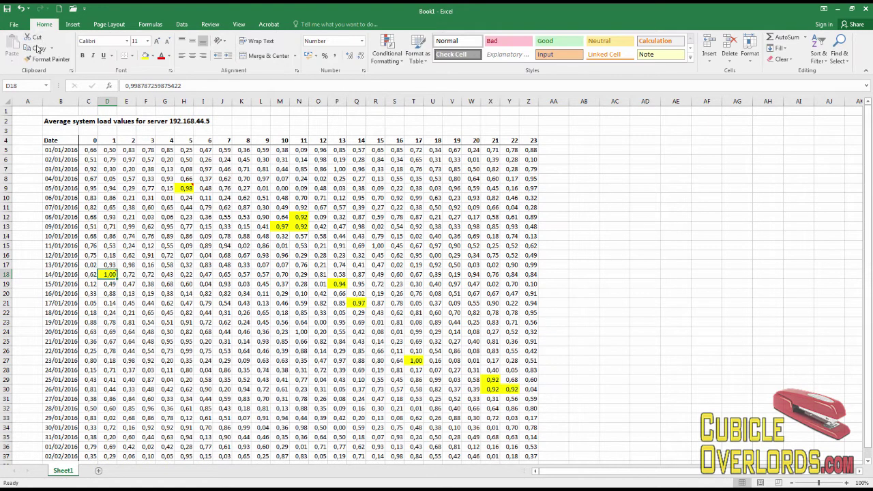
pyautogui.click(37, 49)
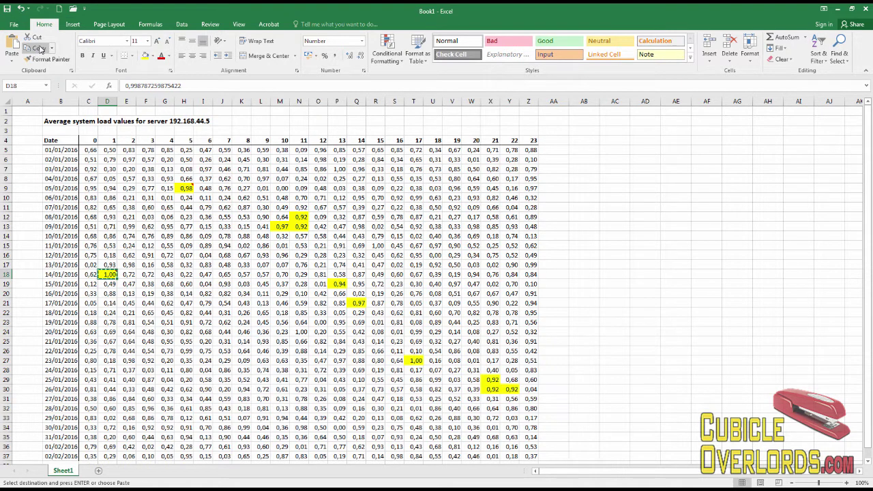
pyautogui.click(298, 216)
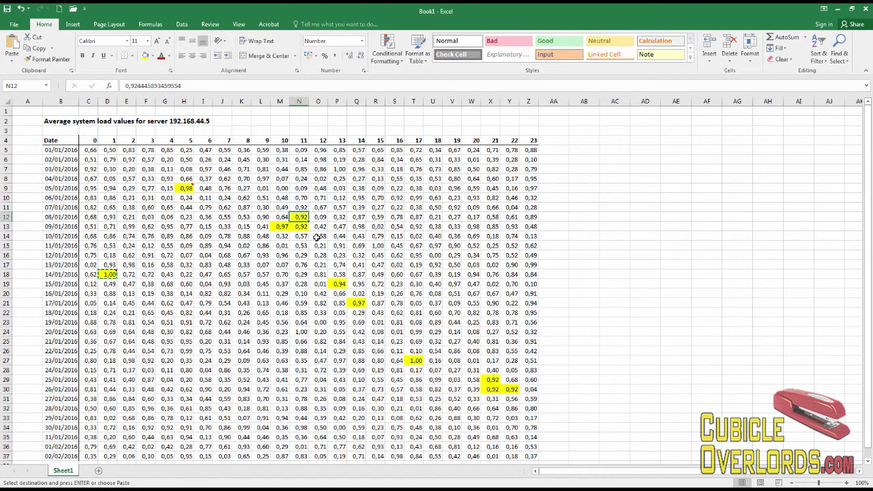
pyautogui.keyDown('ctrl'); pyautogui.click(300, 226); pyautogui.keyUp('ctrl')
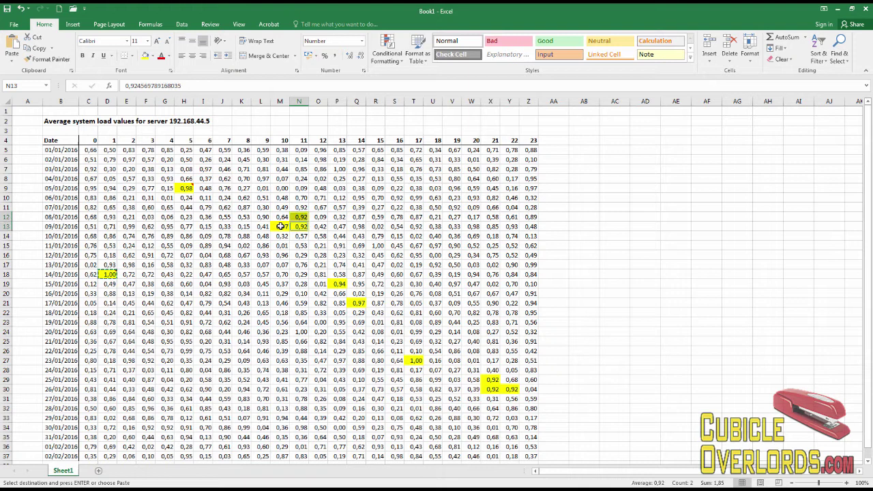
pyautogui.keyDown('ctrl'); pyautogui.click(279, 225); pyautogui.keyUp('ctrl')
pyautogui.keyDown('ctrl'); pyautogui.click(341, 285); pyautogui.keyUp('ctrl')
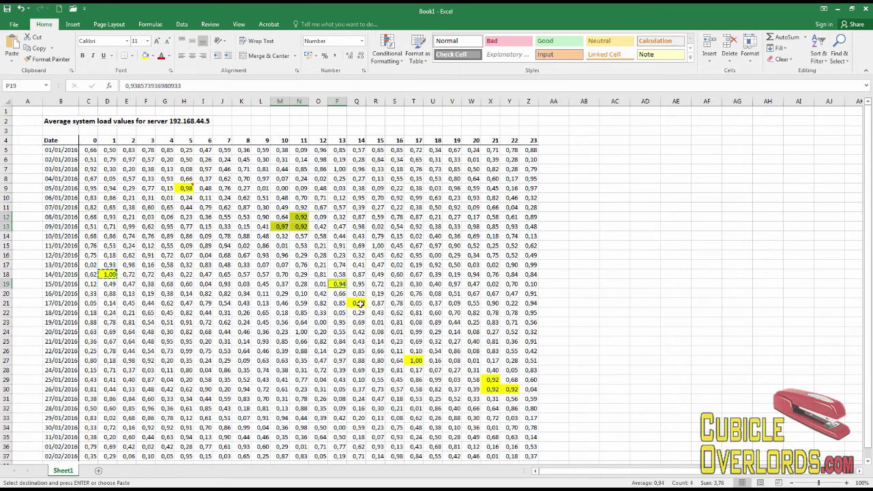
pyautogui.keyDown('ctrl'); pyautogui.click(359, 303); pyautogui.keyUp('ctrl')
pyautogui.keyDown('ctrl'); pyautogui.click(415, 359); pyautogui.keyUp('ctrl')
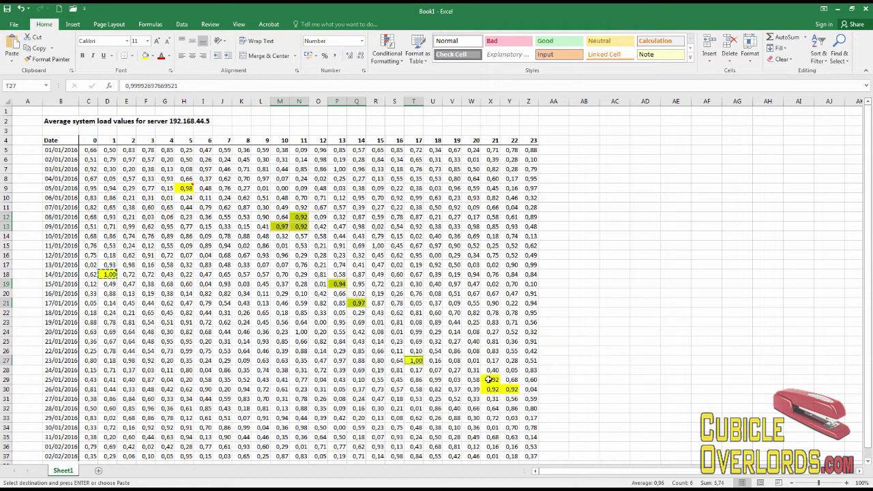
pyautogui.keyDown('ctrl'); pyautogui.click(490, 380); pyautogui.keyUp('ctrl')
pyautogui.keyDown('ctrl'); pyautogui.click(491, 389); pyautogui.keyUp('ctrl')
pyautogui.keyDown('ctrl'); pyautogui.click(511, 389); pyautogui.keyUp('ctrl')
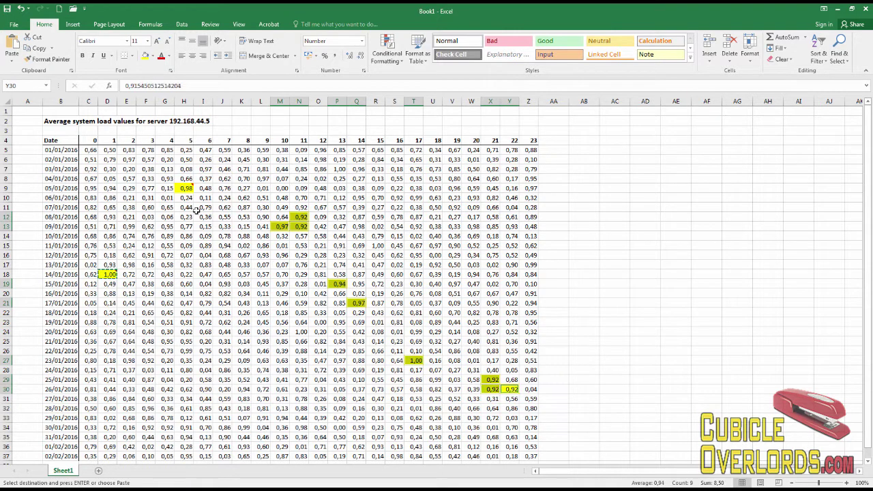
# Open Paste Special and choose to paste Comments only
pyautogui.click(13, 62)
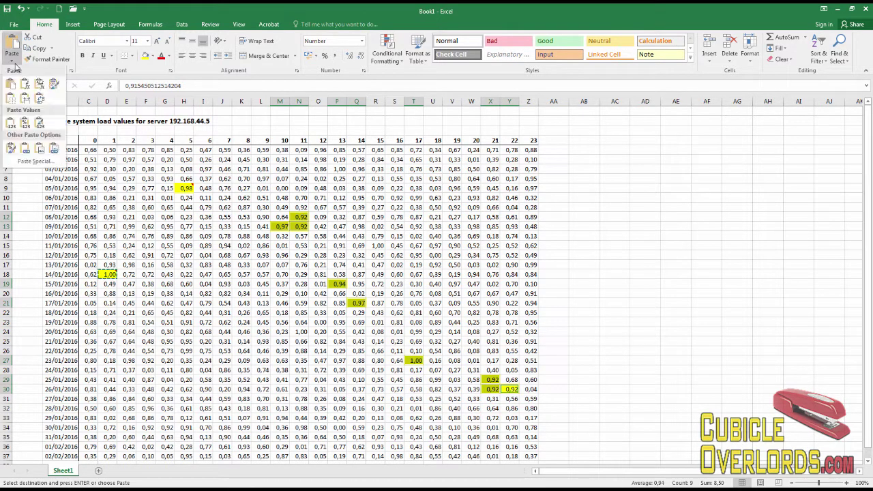
pyautogui.click(34, 161)
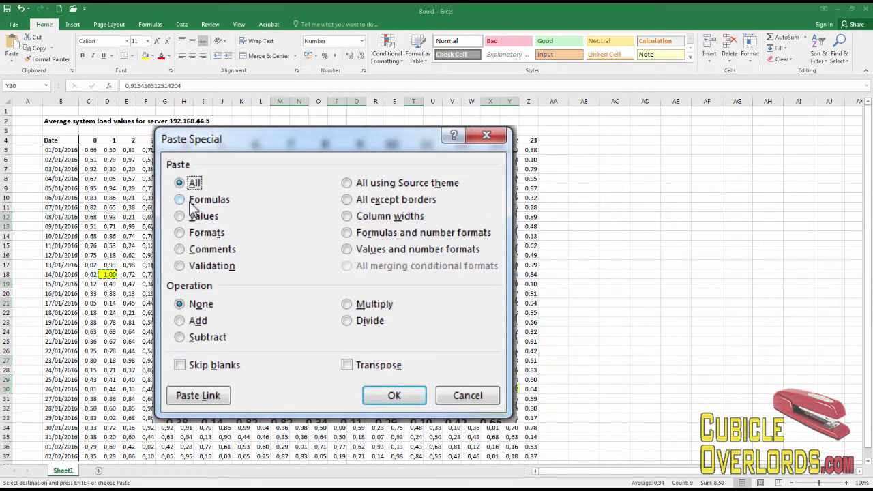
pyautogui.click(180, 250)
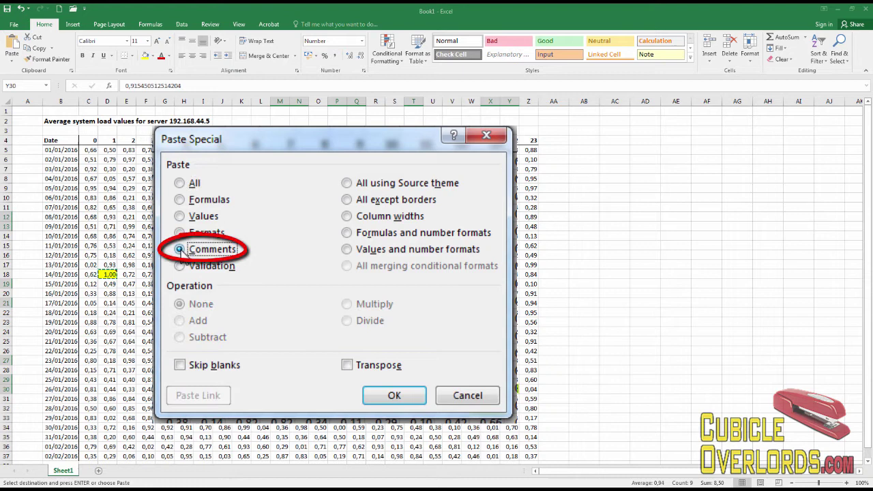
# Confirm the comment paste and check the pasted comments on the highlighted cells
pyautogui.click(402, 398)
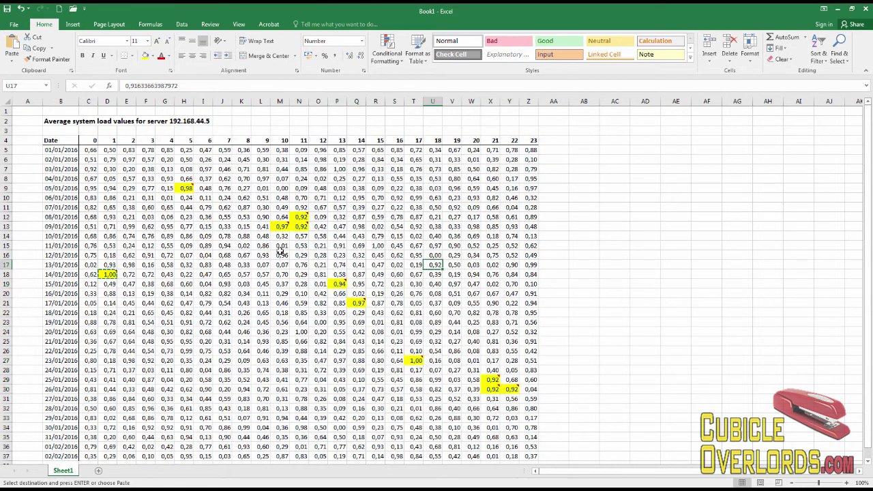
pyautogui.click(283, 227)
pyautogui.moveTo(301, 225)
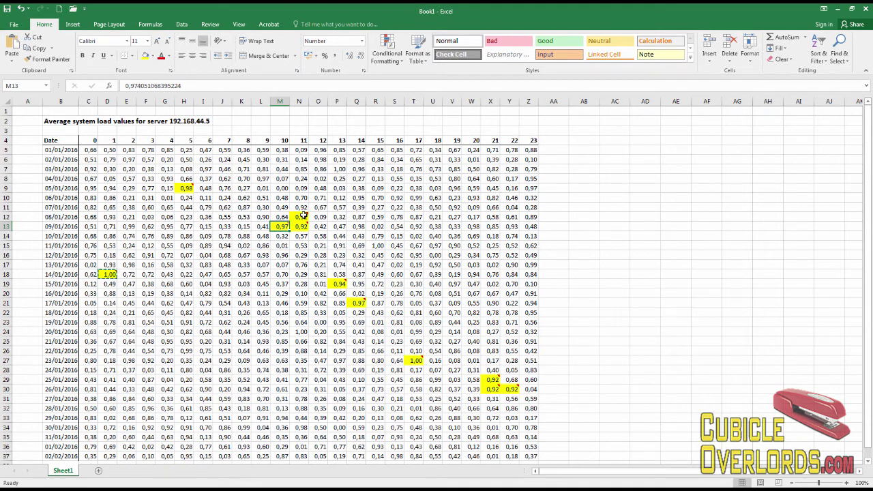
pyautogui.moveTo(303, 215)
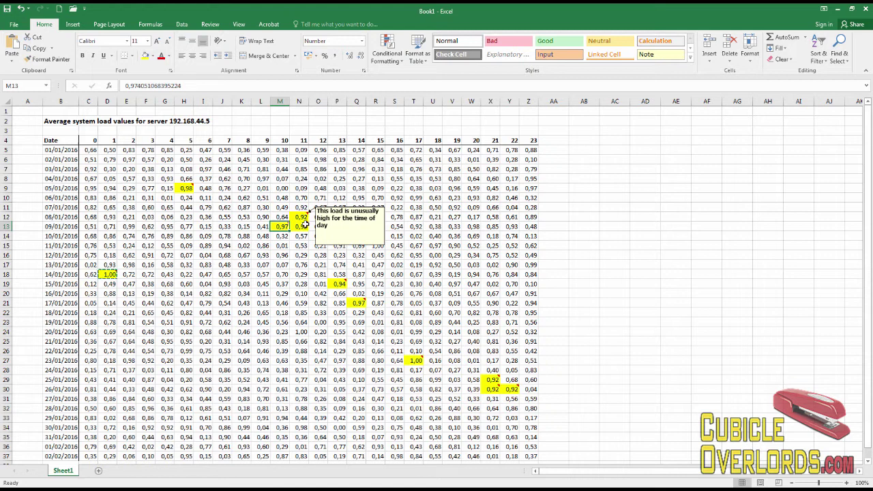
pyautogui.moveTo(339, 282)
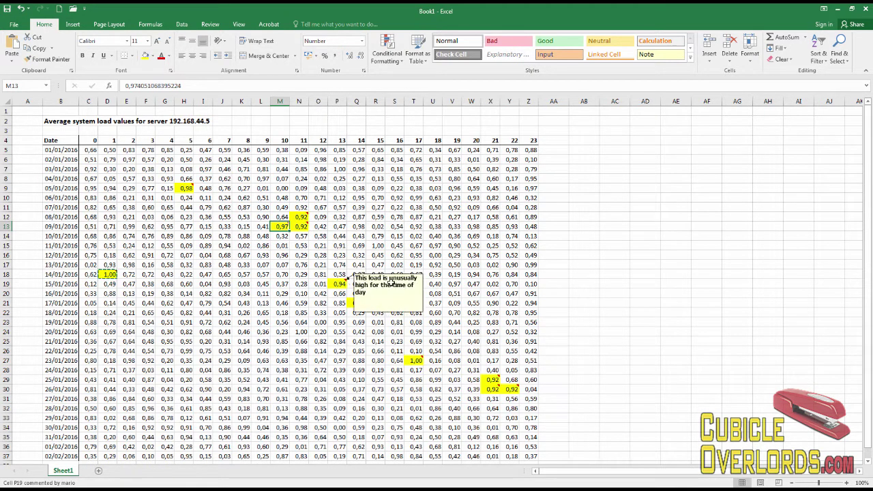
pyautogui.click(505, 251)
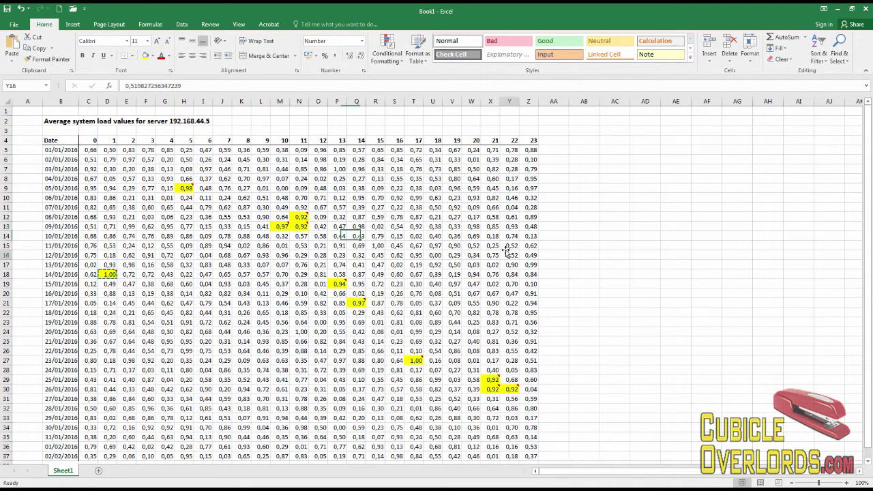
pyautogui.click(477, 200)
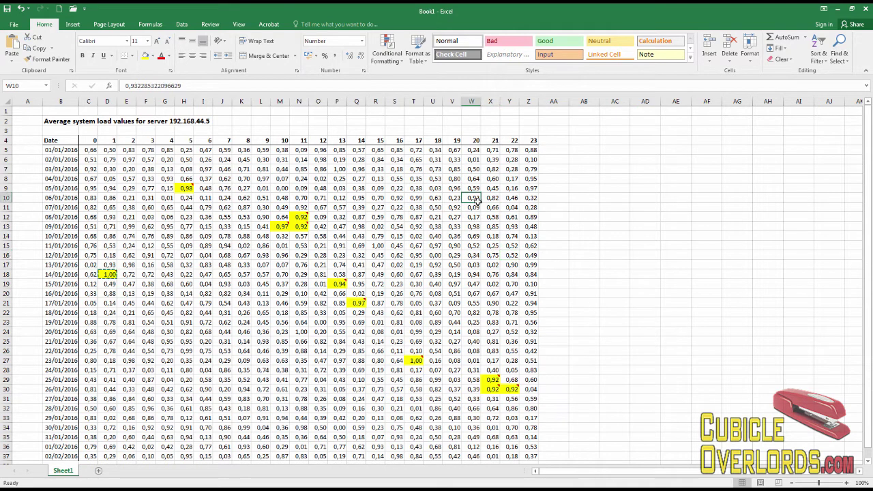
# Select M13, then add N12 and N13 to the selection
pyautogui.click(281, 226)
pyautogui.keyDown('ctrl'); pyautogui.click(300, 218); pyautogui.keyUp('ctrl')
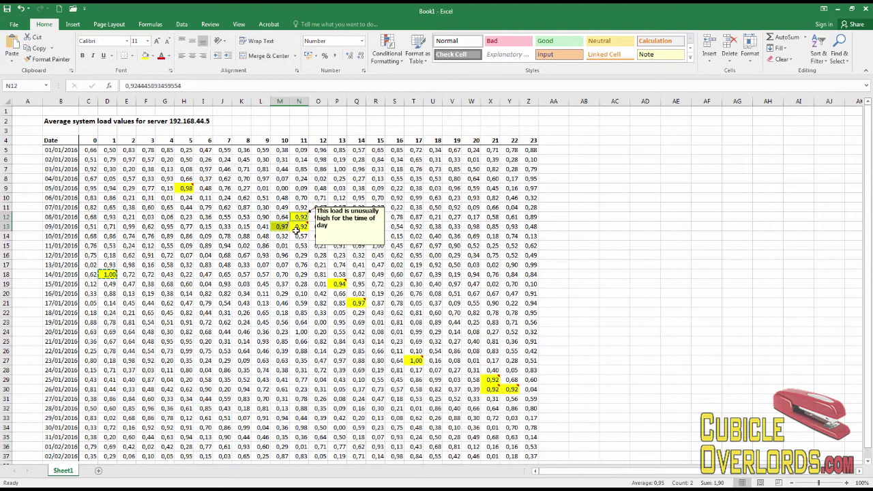
pyautogui.keyDown('ctrl'); pyautogui.click(299, 227); pyautogui.keyUp('ctrl')
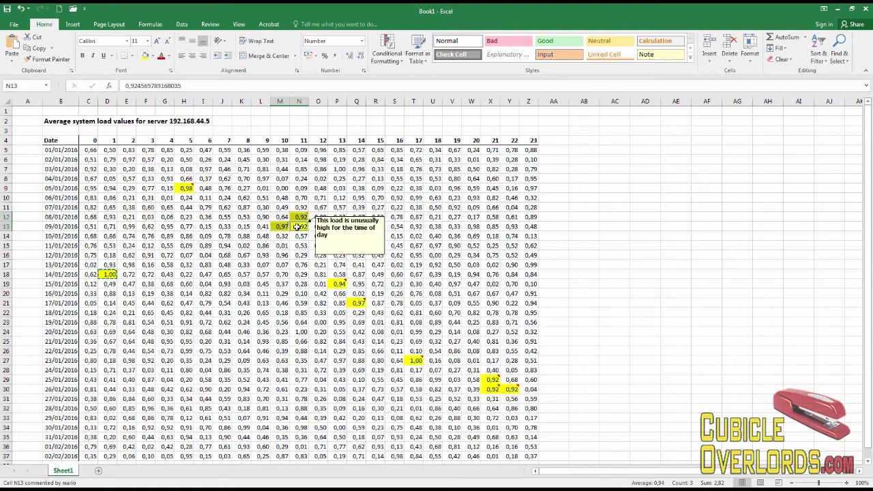
# Delete the comments from M13, N12 and N13 via the right-click menu
pyautogui.rightClick(298, 227)
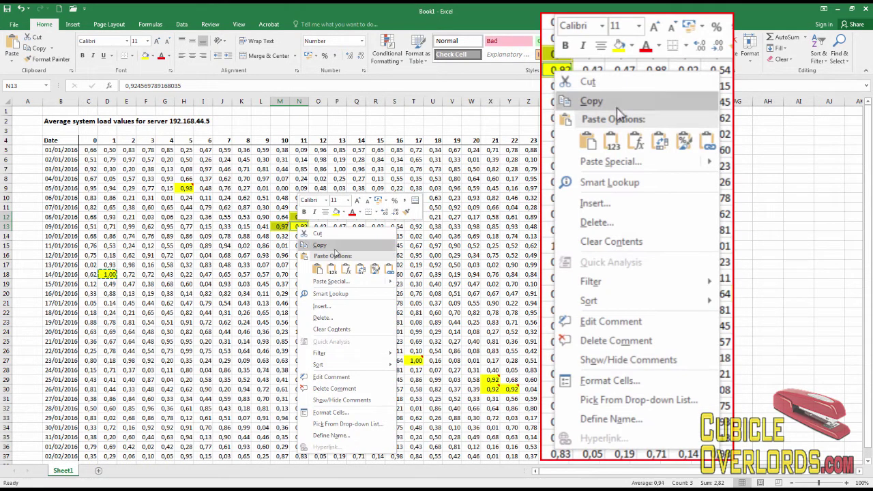
pyautogui.click(347, 388)
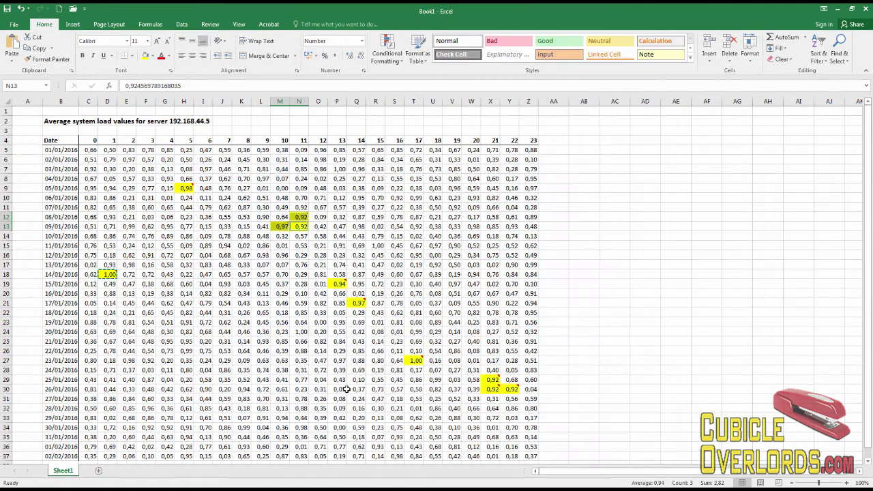
pyautogui.click(317, 265)
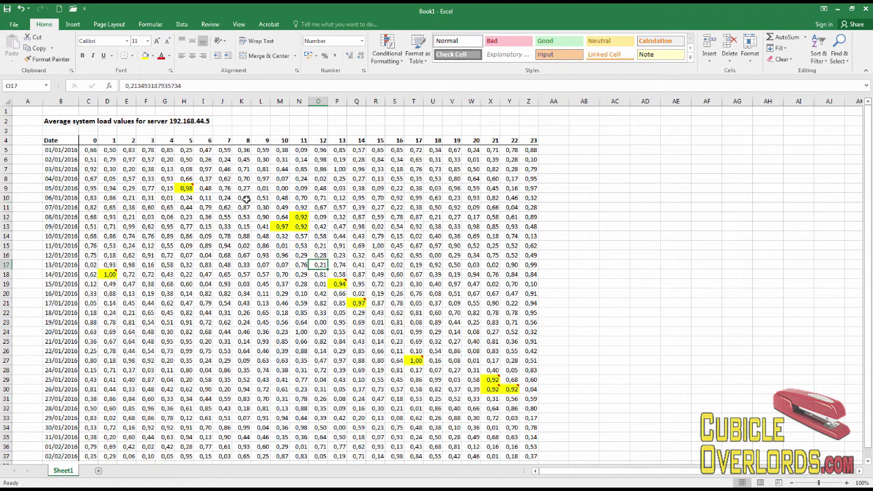
# With the Review tools shown, drag column A's border to narrow it sharply
pyautogui.click(212, 25)
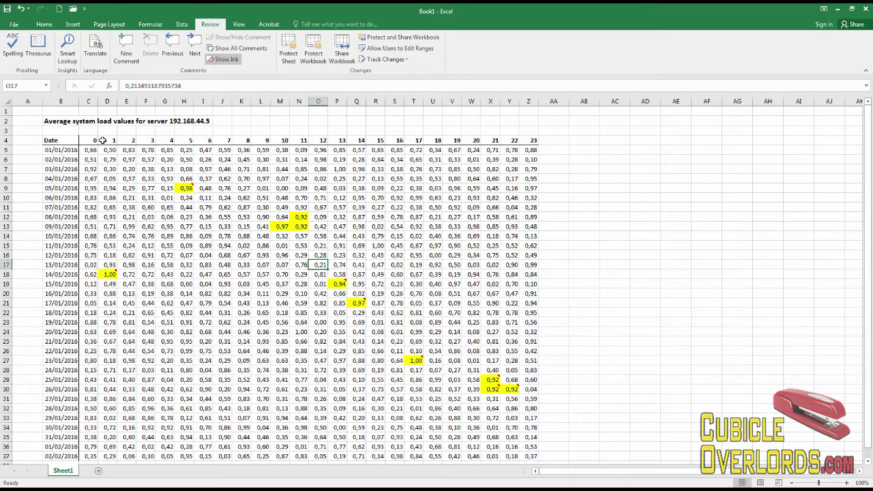
pyautogui.click(39, 109)
pyautogui.moveTo(43, 101); pyautogui.dragTo(25, 101)
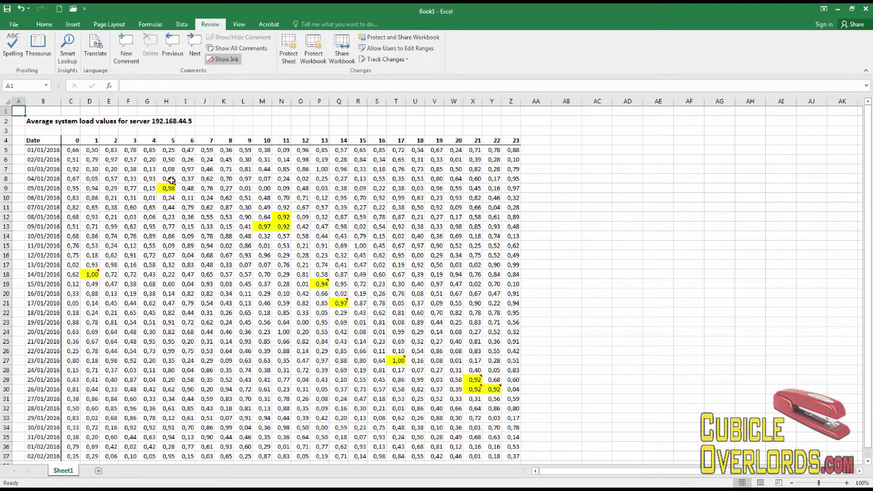
pyautogui.press('Down')
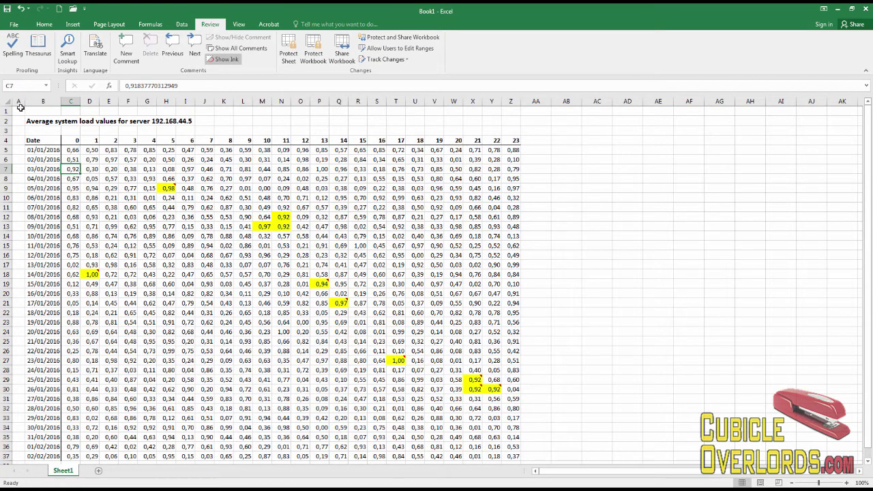
pyautogui.press('Up')
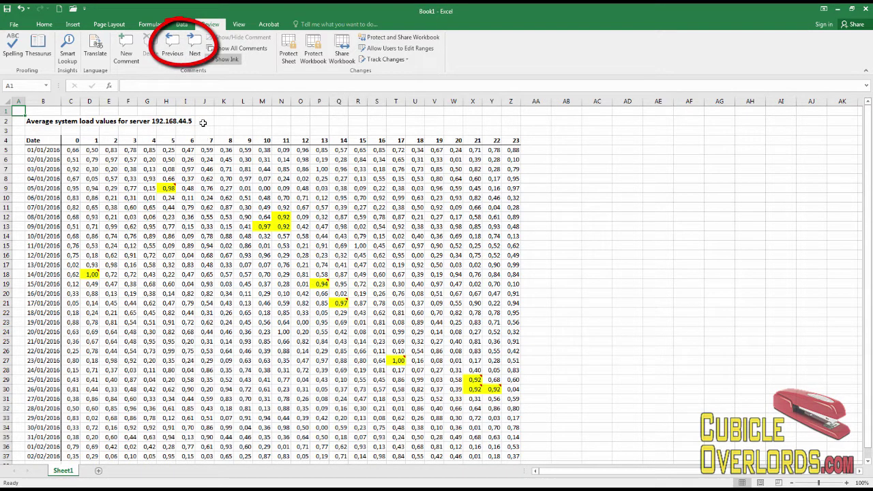
pyautogui.click(196, 45)
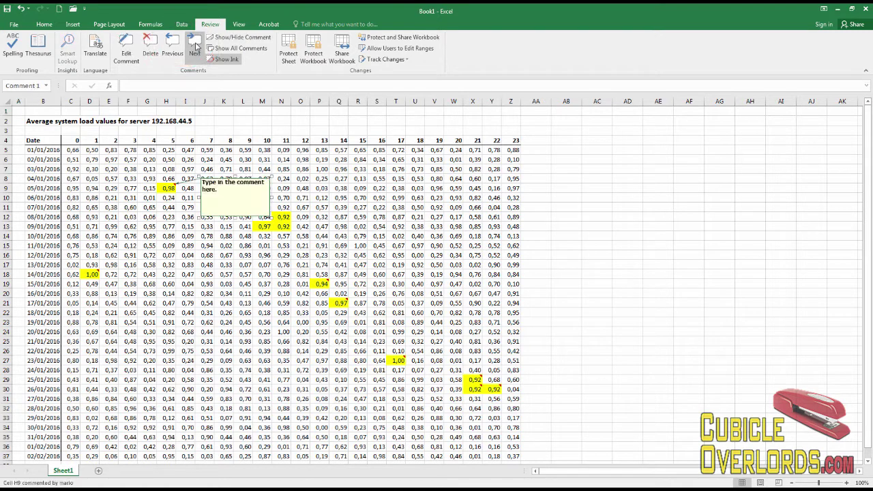
pyautogui.click(196, 45)
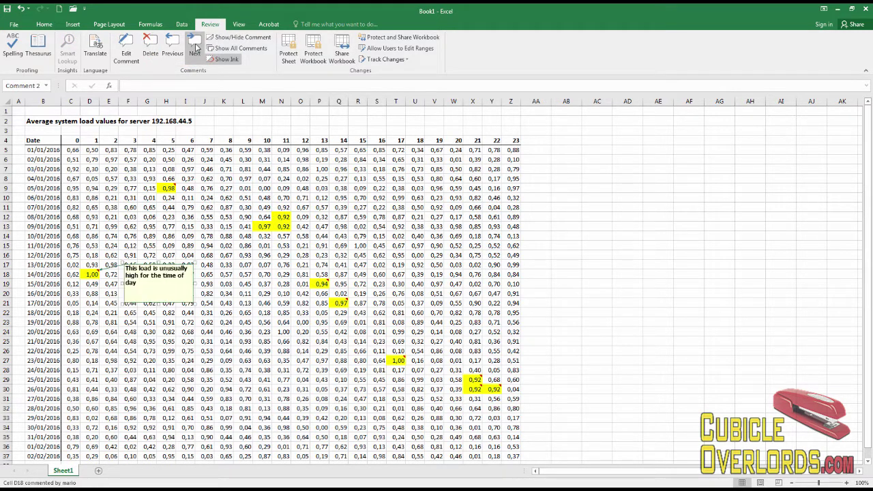
pyautogui.click(196, 48)
pyautogui.click(195, 48)
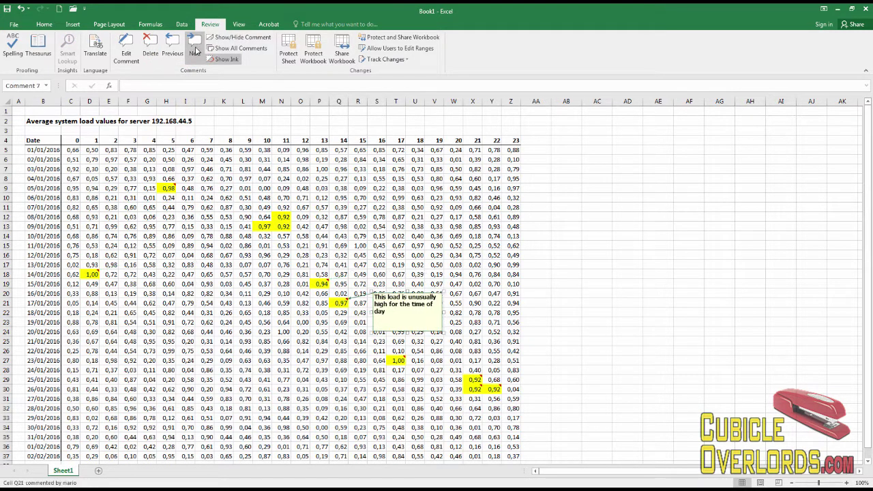
pyautogui.click(195, 51)
pyautogui.click(196, 49)
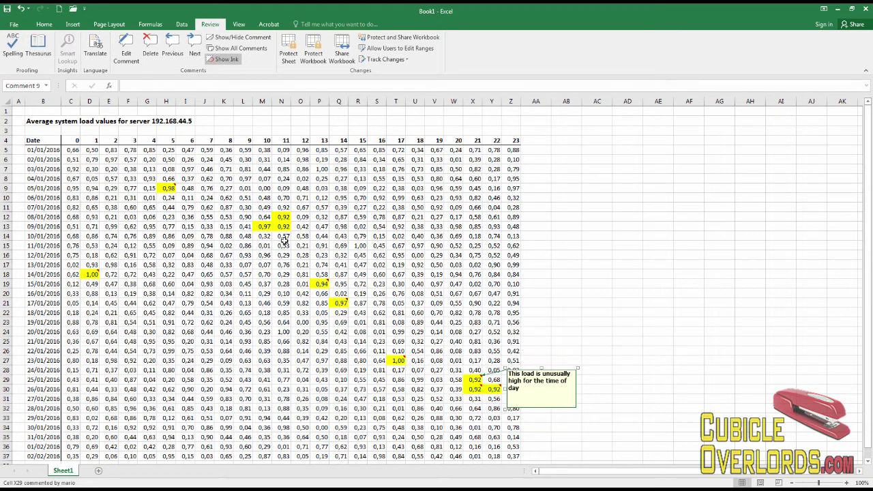
pyautogui.click(60, 149)
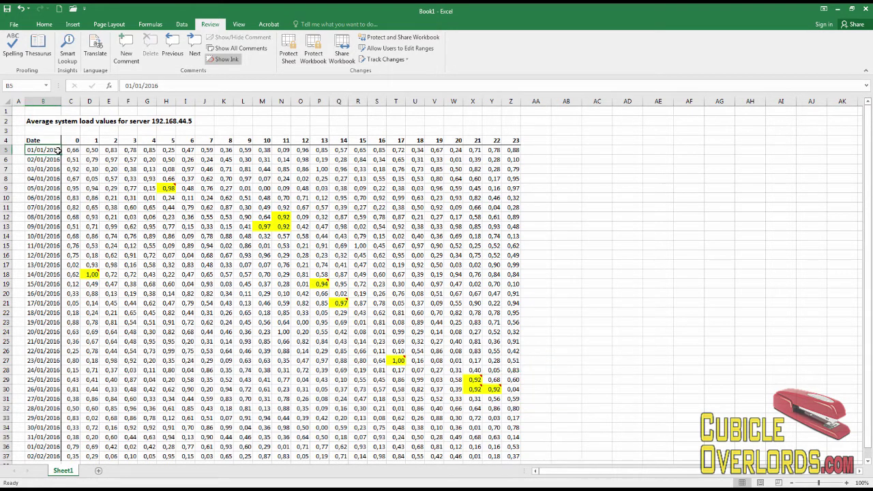
pyautogui.click(256, 54)
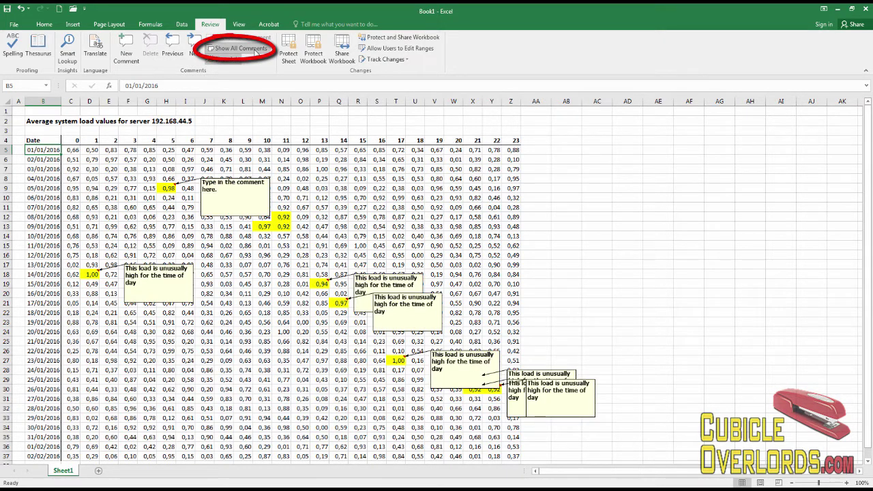
pyautogui.click(254, 52)
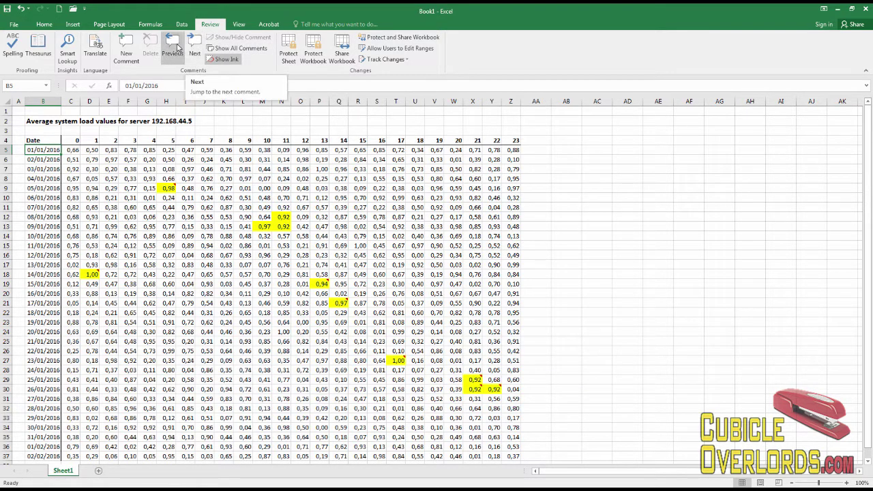
pyautogui.click(179, 47)
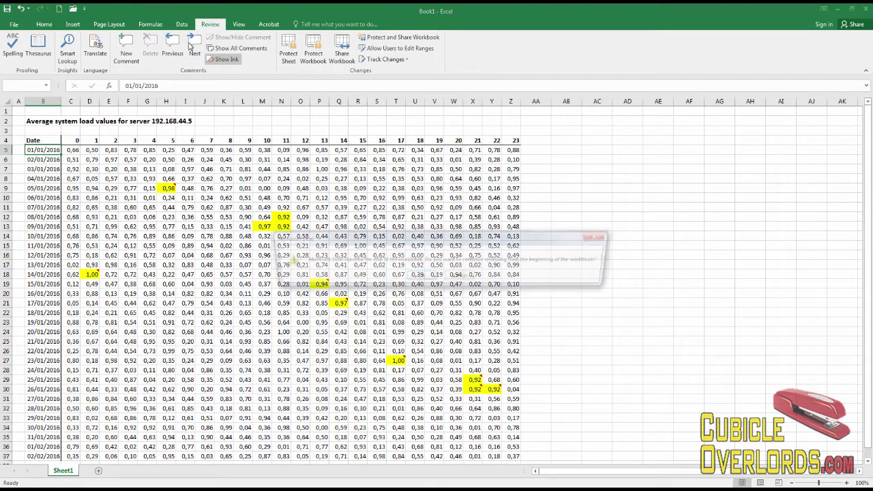
pyautogui.click(420, 276)
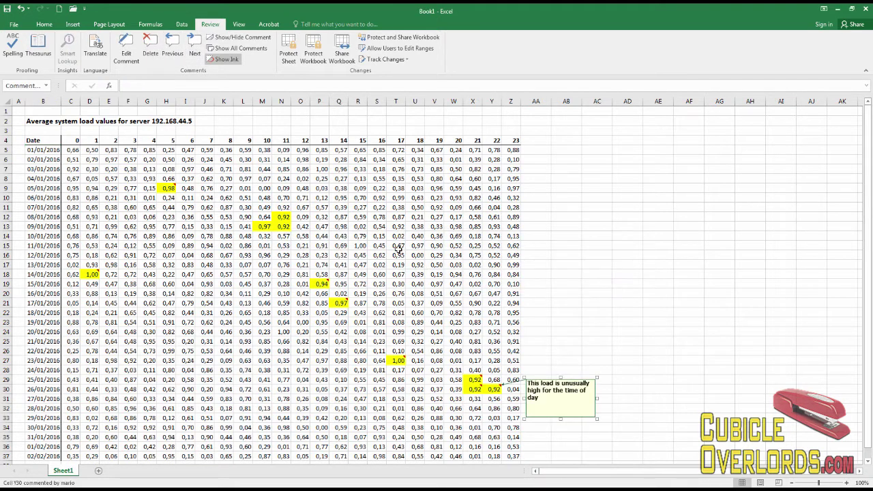
pyautogui.click(180, 46)
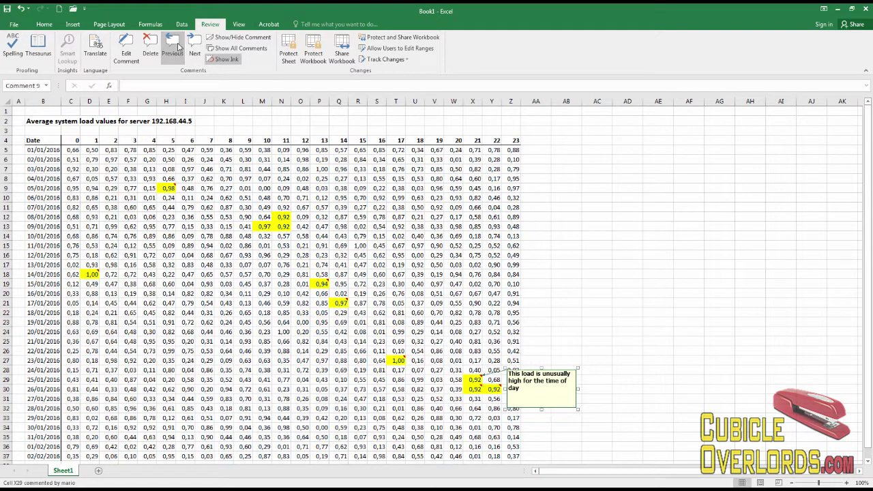
pyautogui.click(179, 47)
pyautogui.click(230, 49)
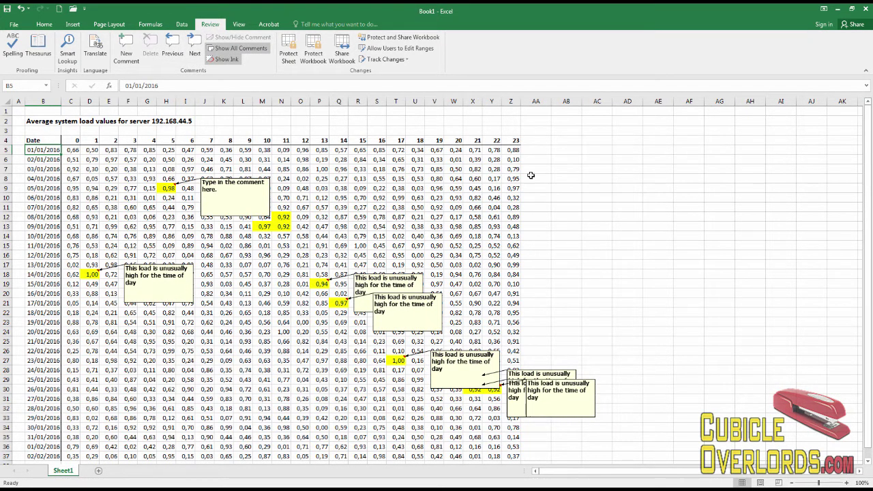
pyautogui.click(230, 48)
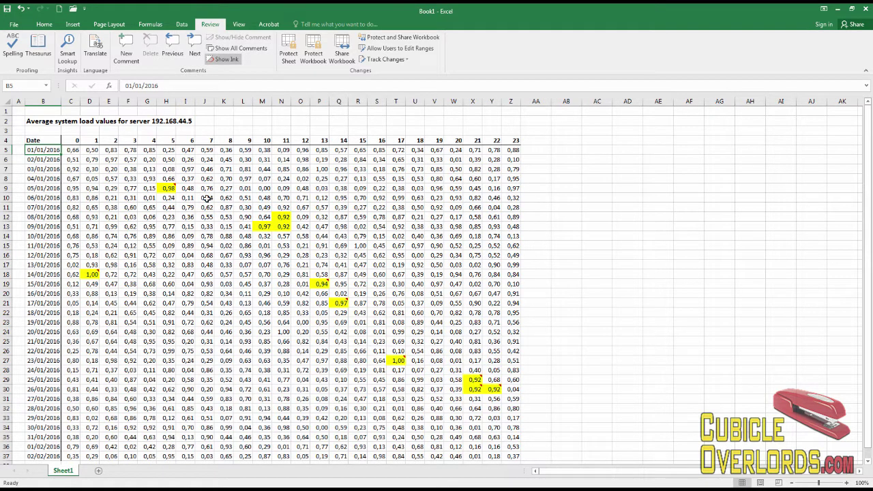
pyautogui.click(53, 111)
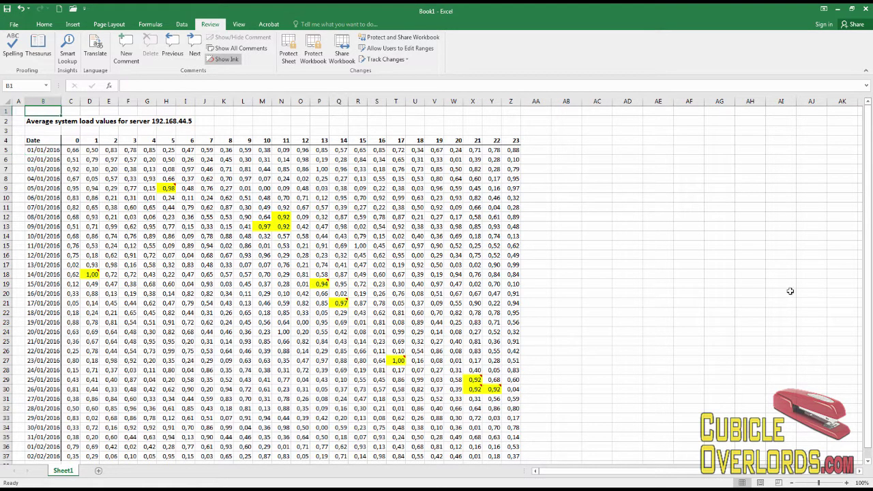